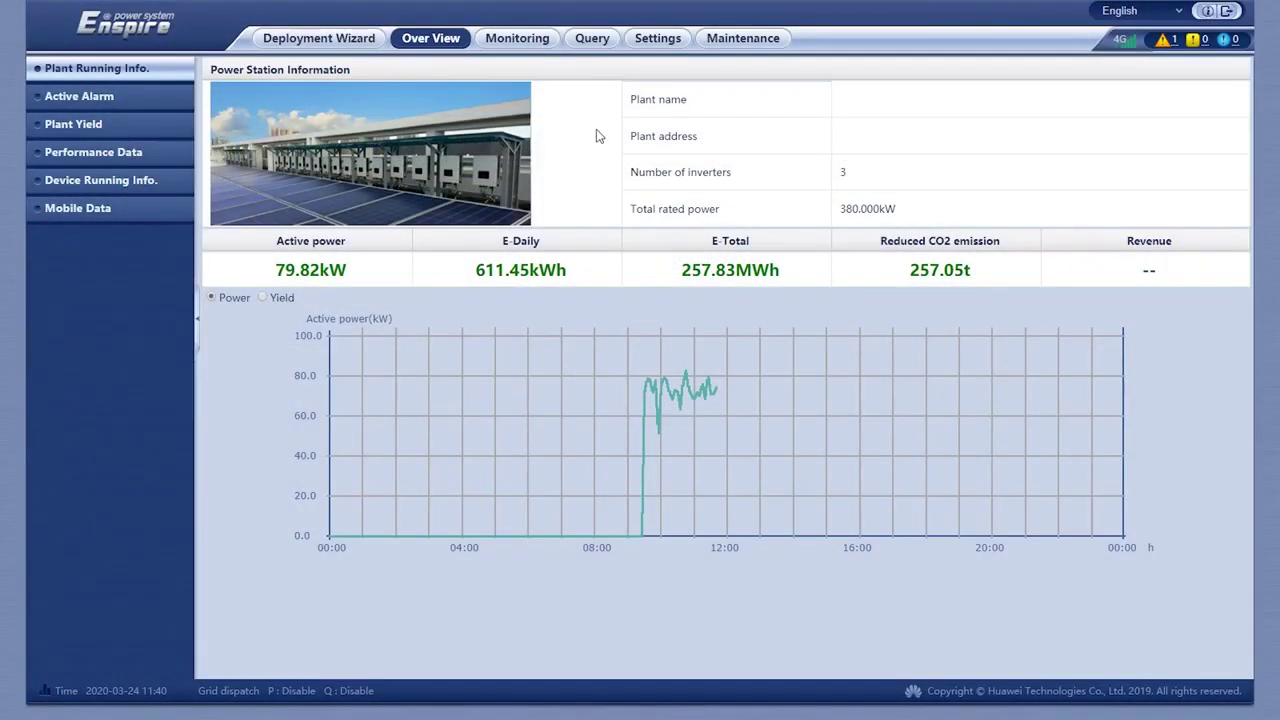
- In the RS485 communication parameters, choose the Modbus protocol and a 9600 baud rate for RS485-1 (COM1)
{"action": "left_click", "coordinate": [660, 44]}
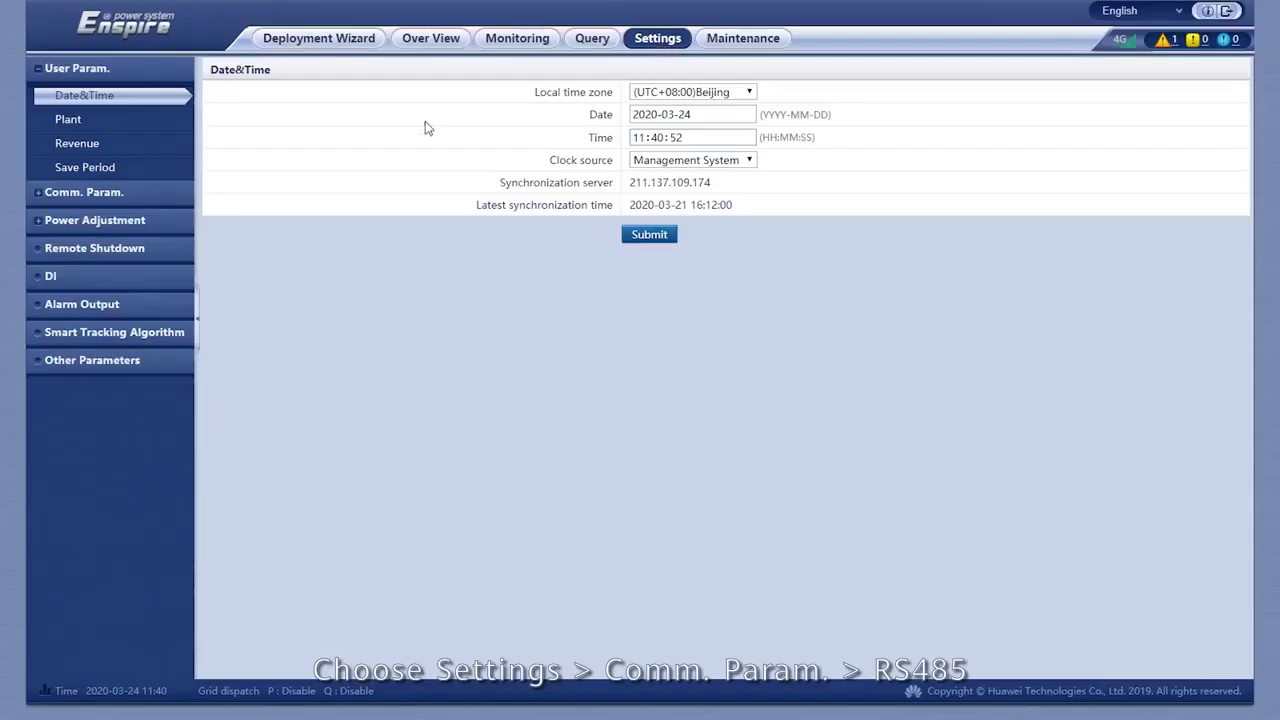
{"action": "left_click", "coordinate": [100, 198]}
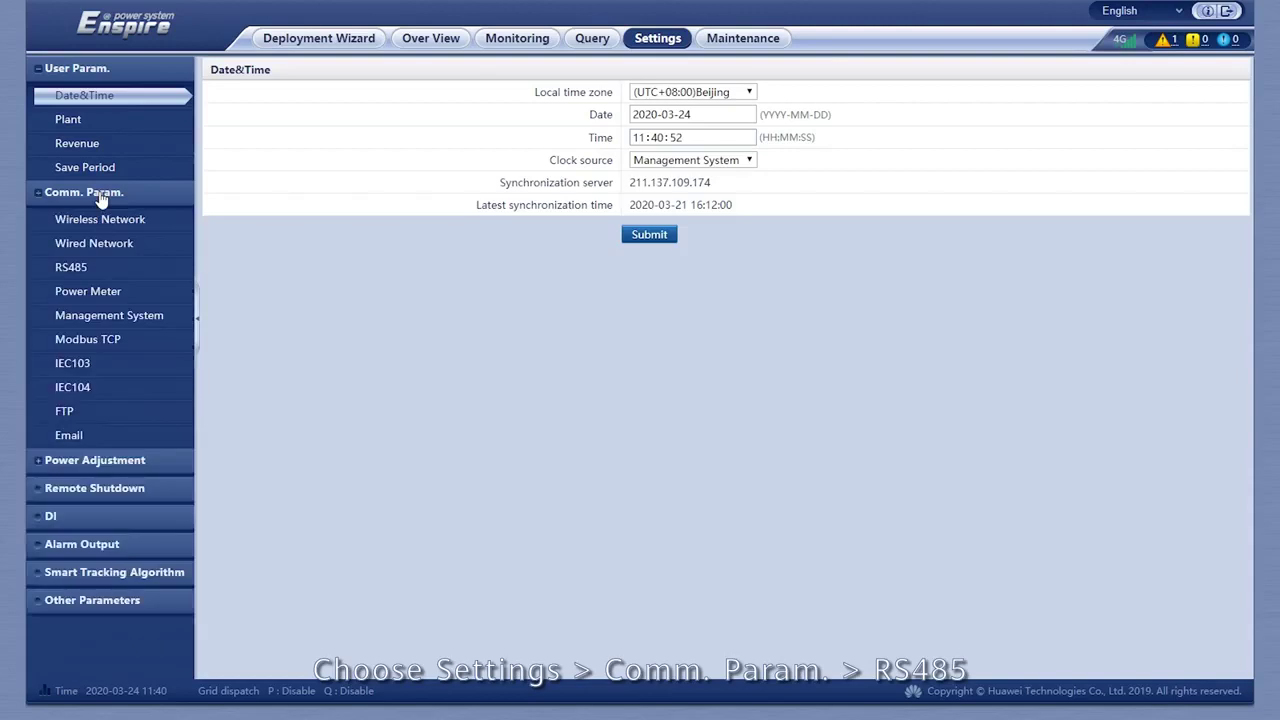
{"action": "left_click", "coordinate": [89, 268]}
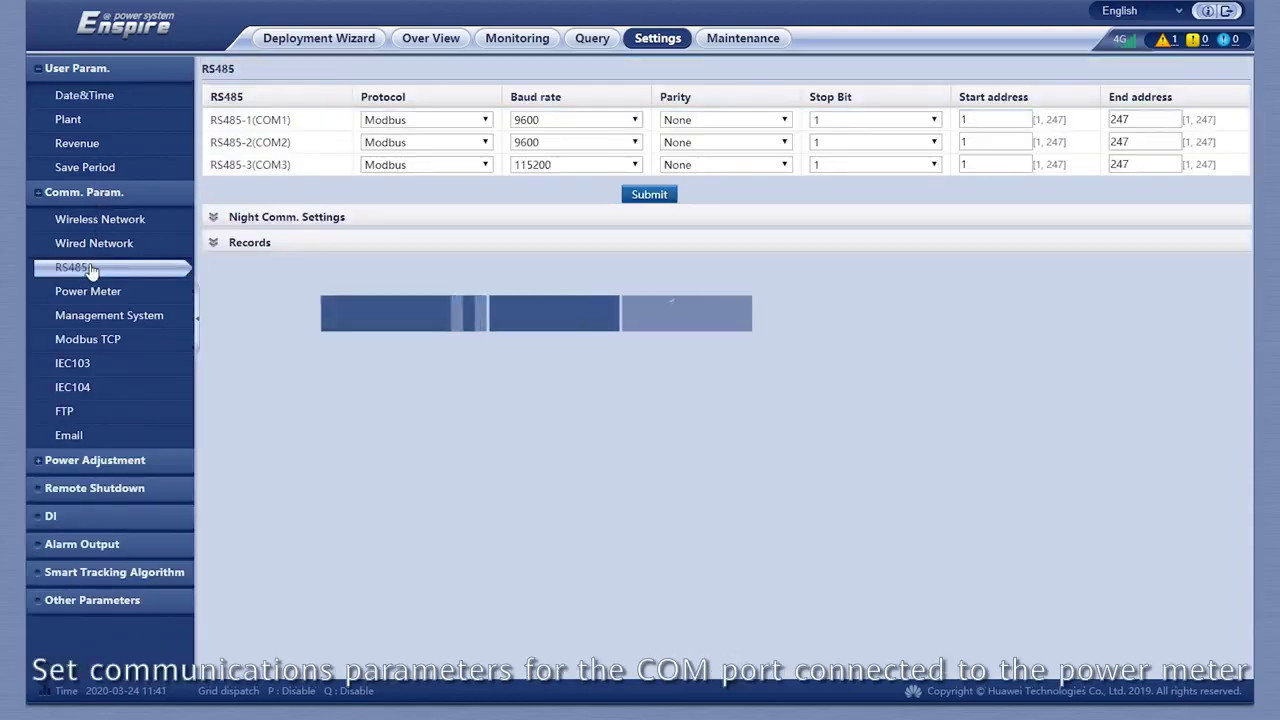
{"action": "left_click", "coordinate": [486, 120]}
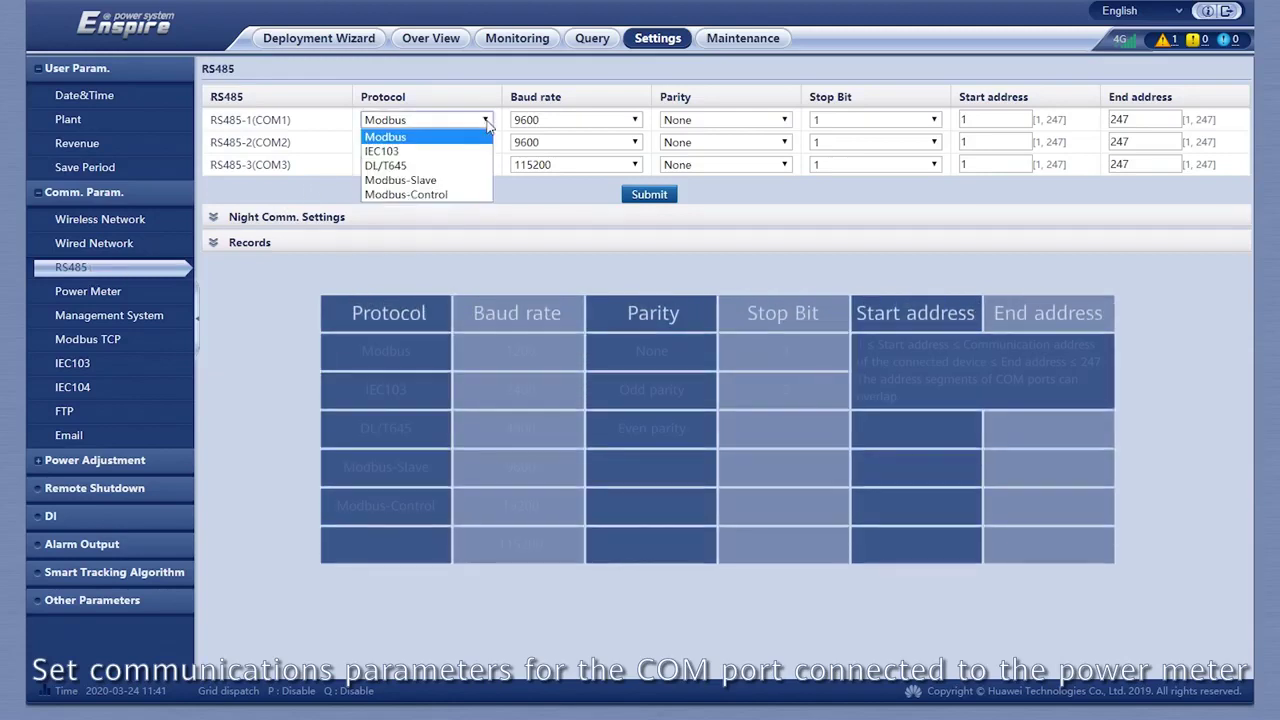
{"action": "left_click", "coordinate": [487, 121]}
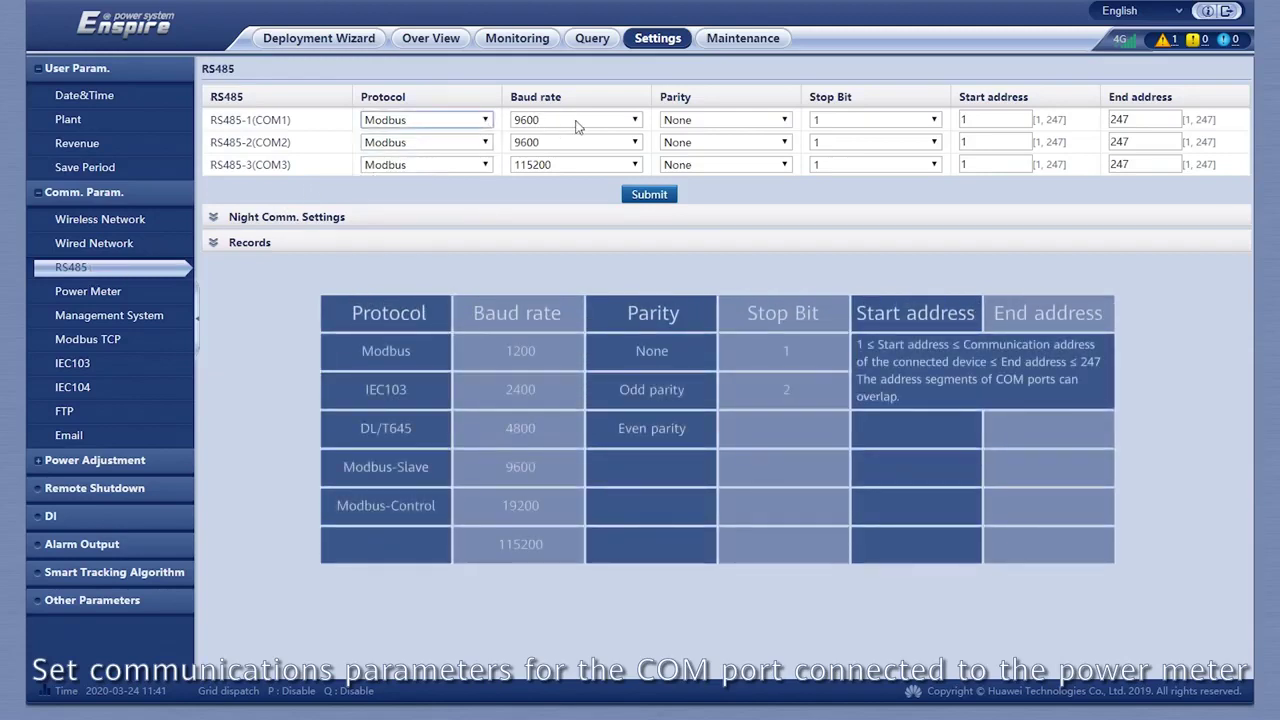
{"action": "left_click", "coordinate": [634, 120]}
{"action": "left_click", "coordinate": [636, 121]}
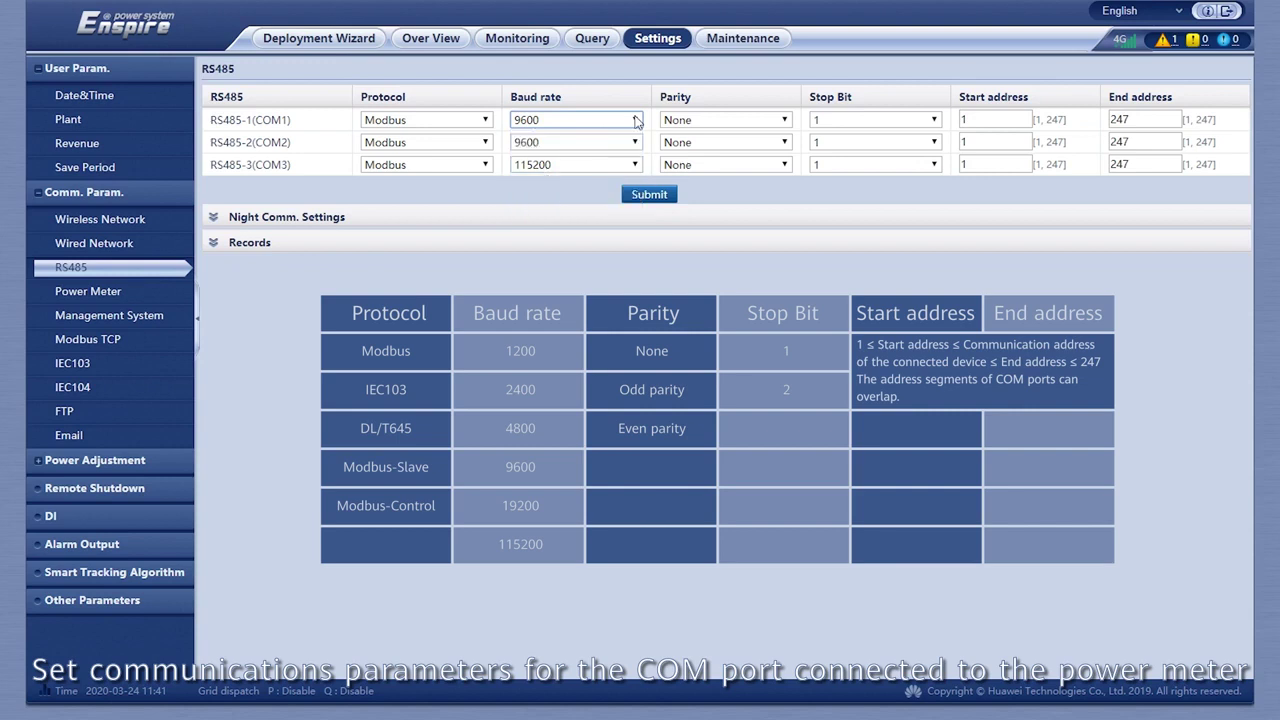
- Choose no parity and stop bit 1 for COM1, and submit the RS485 parameters
{"action": "left_click", "coordinate": [785, 121]}
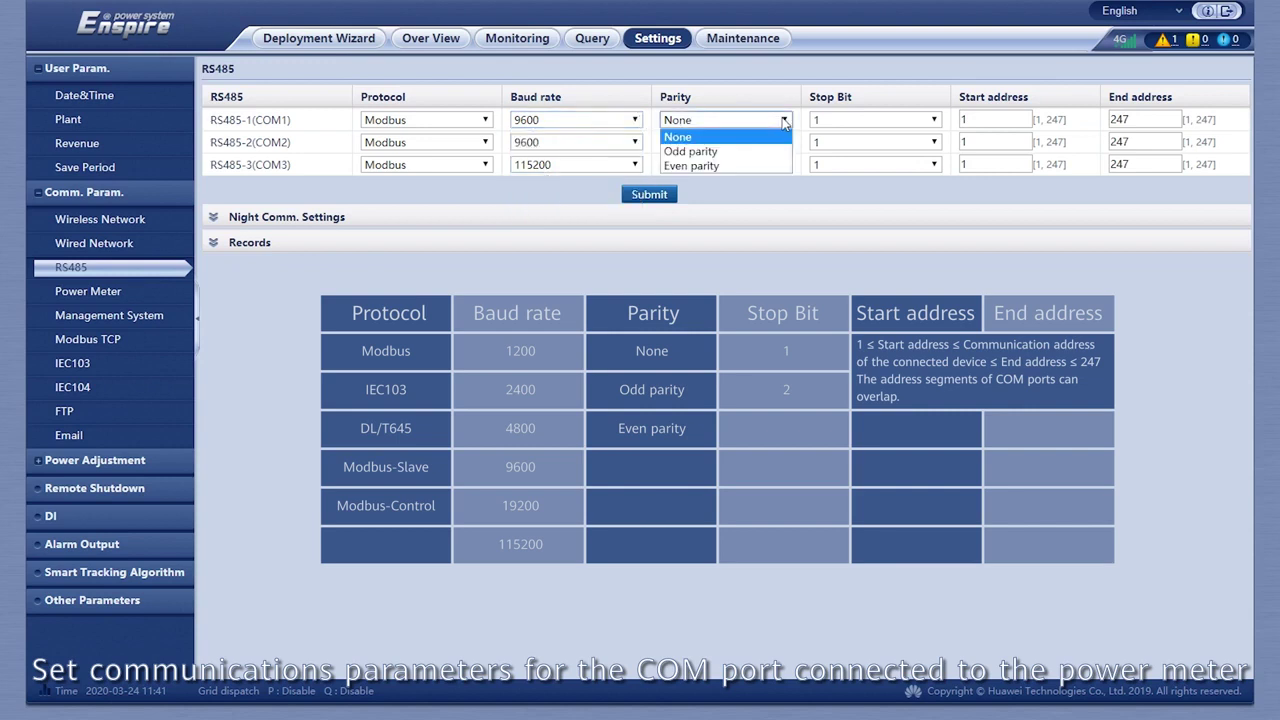
{"action": "left_click", "coordinate": [785, 121]}
{"action": "left_click", "coordinate": [937, 121]}
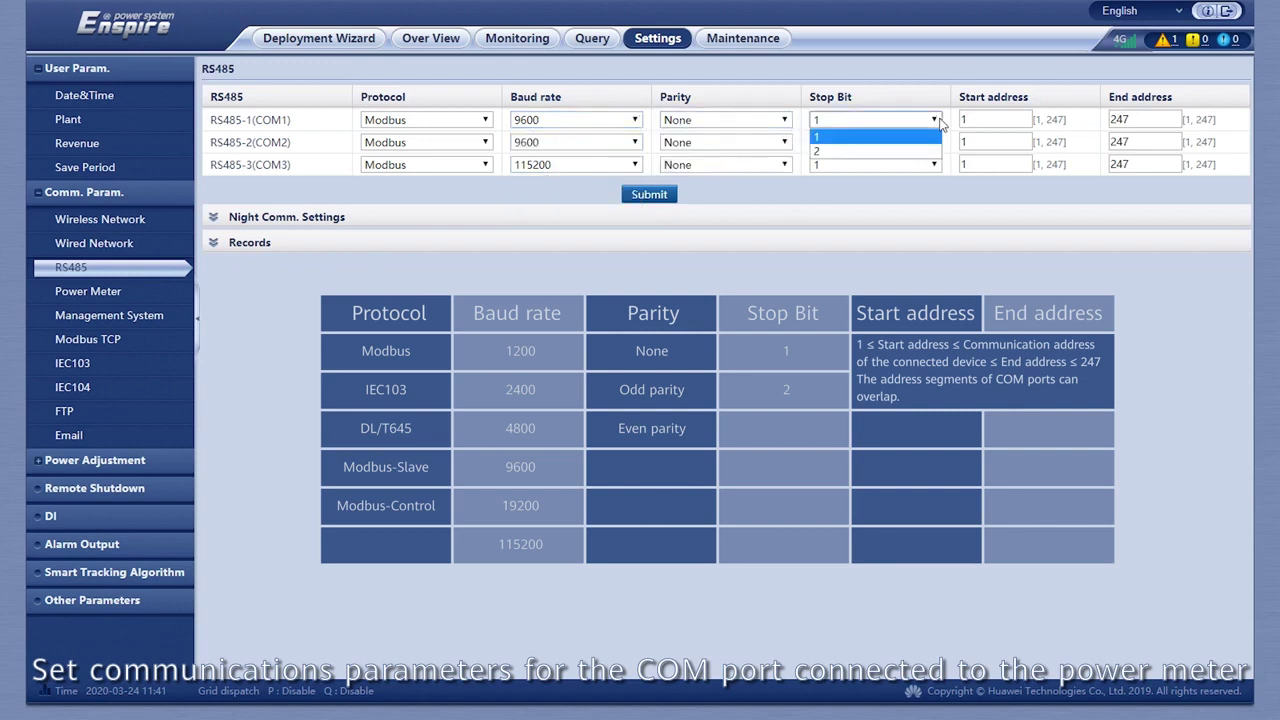
{"action": "left_click", "coordinate": [938, 121]}
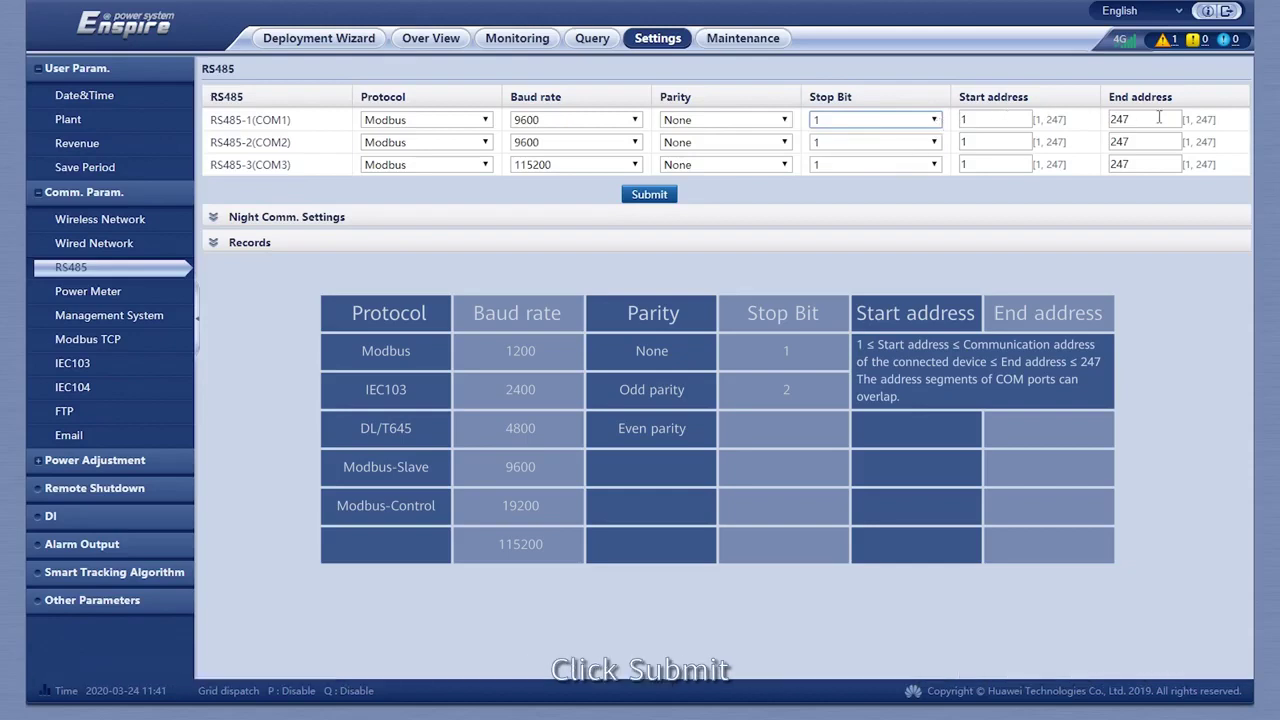
{"action": "left_click", "coordinate": [649, 194]}
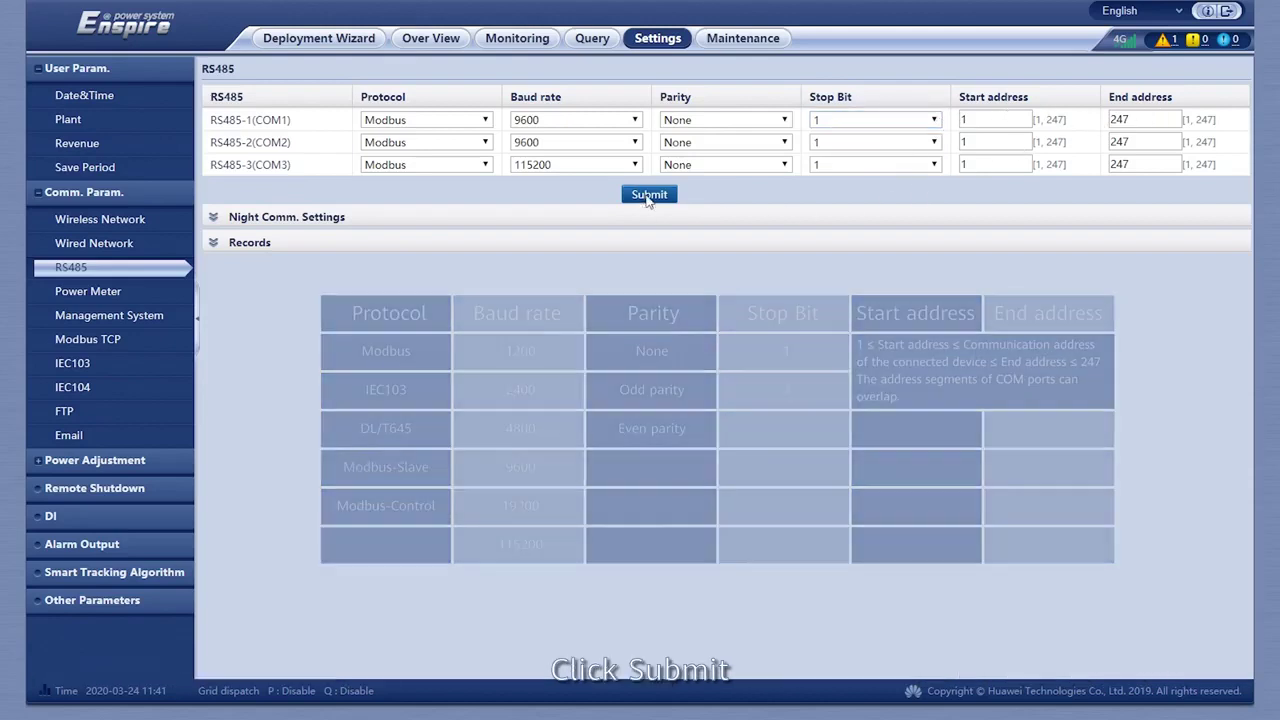
{"action": "left_click", "coordinate": [725, 405]}
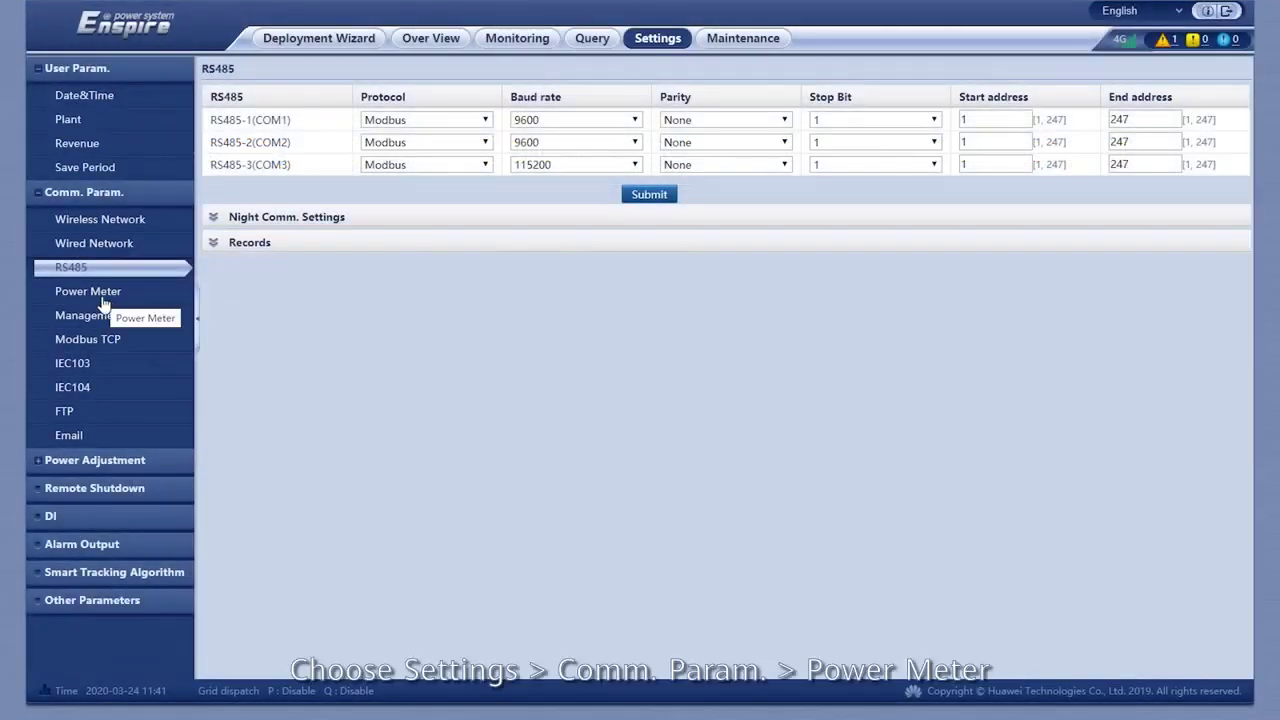
- In the power meter communication parameters, choose Janitza UMG103/UMG104/UMG604 as the intelligent power meter type and submit it
{"action": "left_click", "coordinate": [100, 298]}
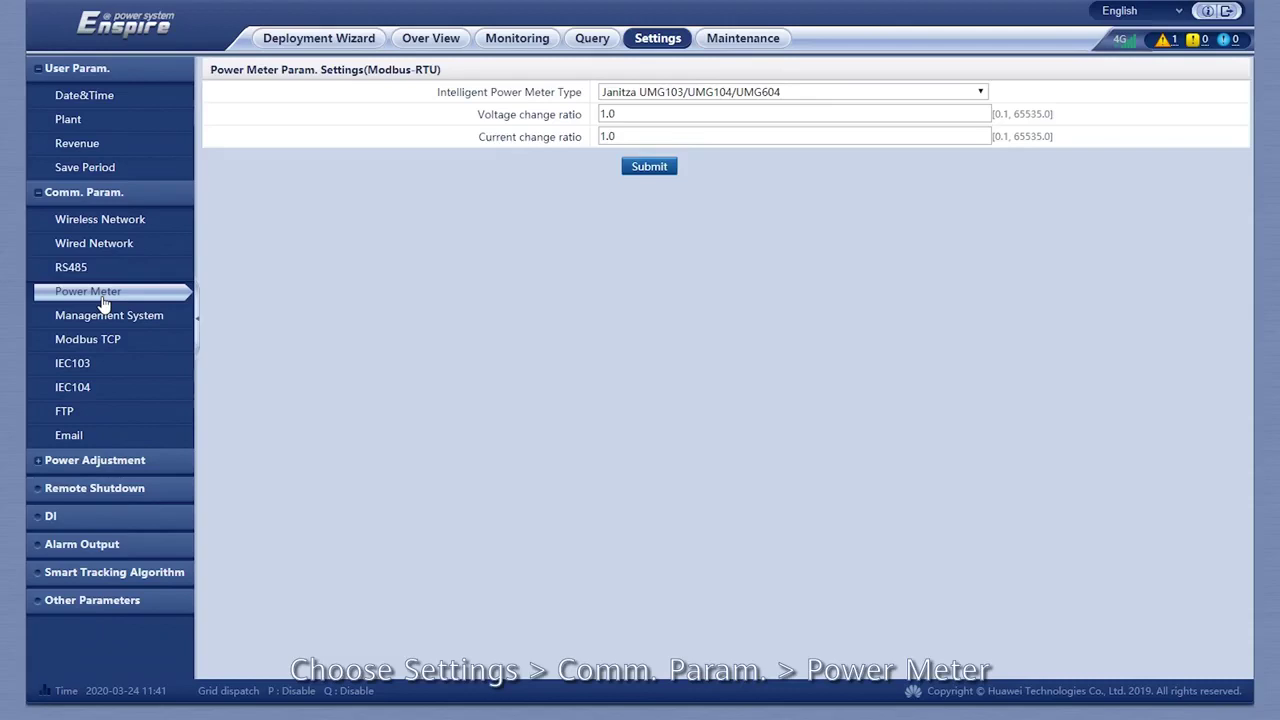
{"action": "left_click", "coordinate": [981, 92]}
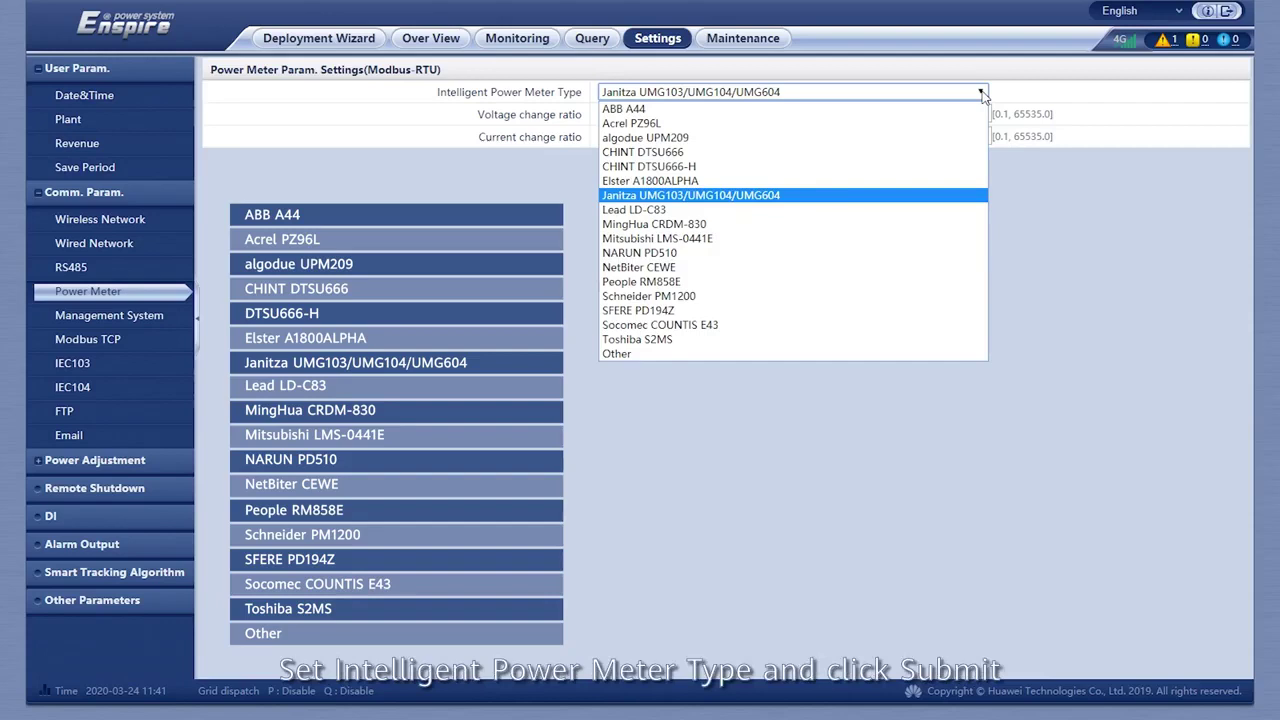
{"action": "left_click", "coordinate": [983, 93]}
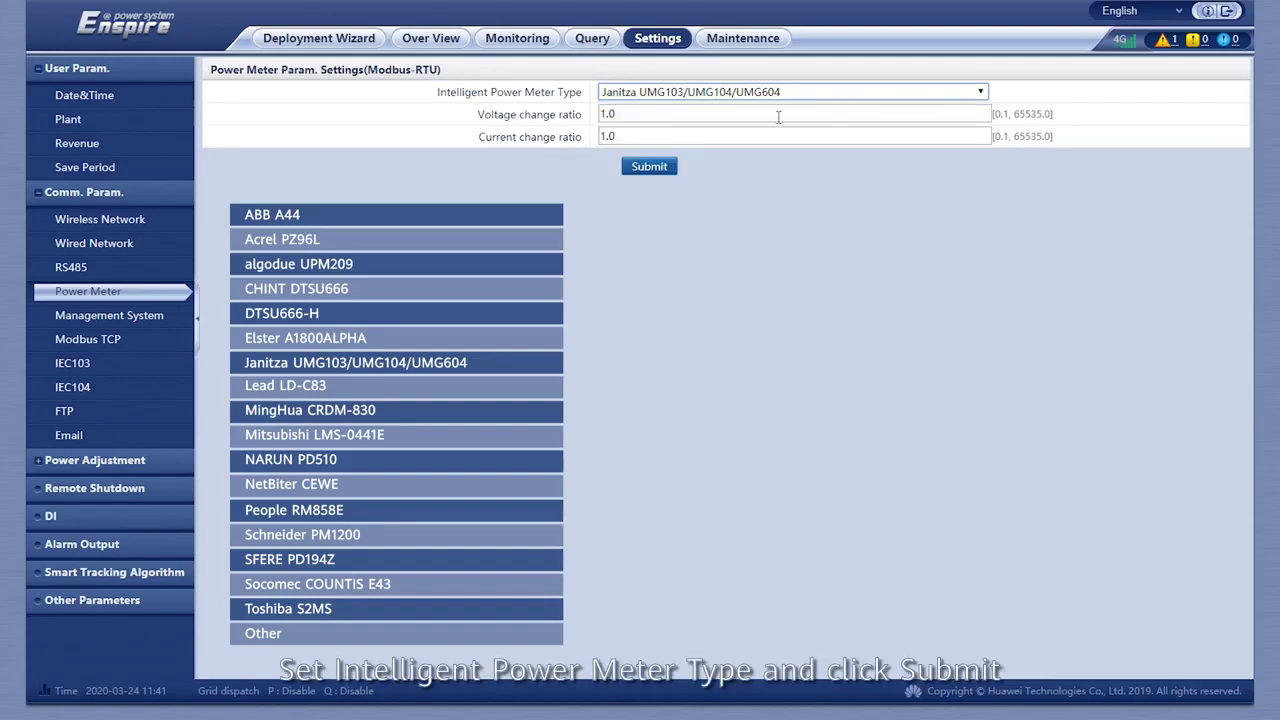
{"action": "left_click", "coordinate": [645, 170]}
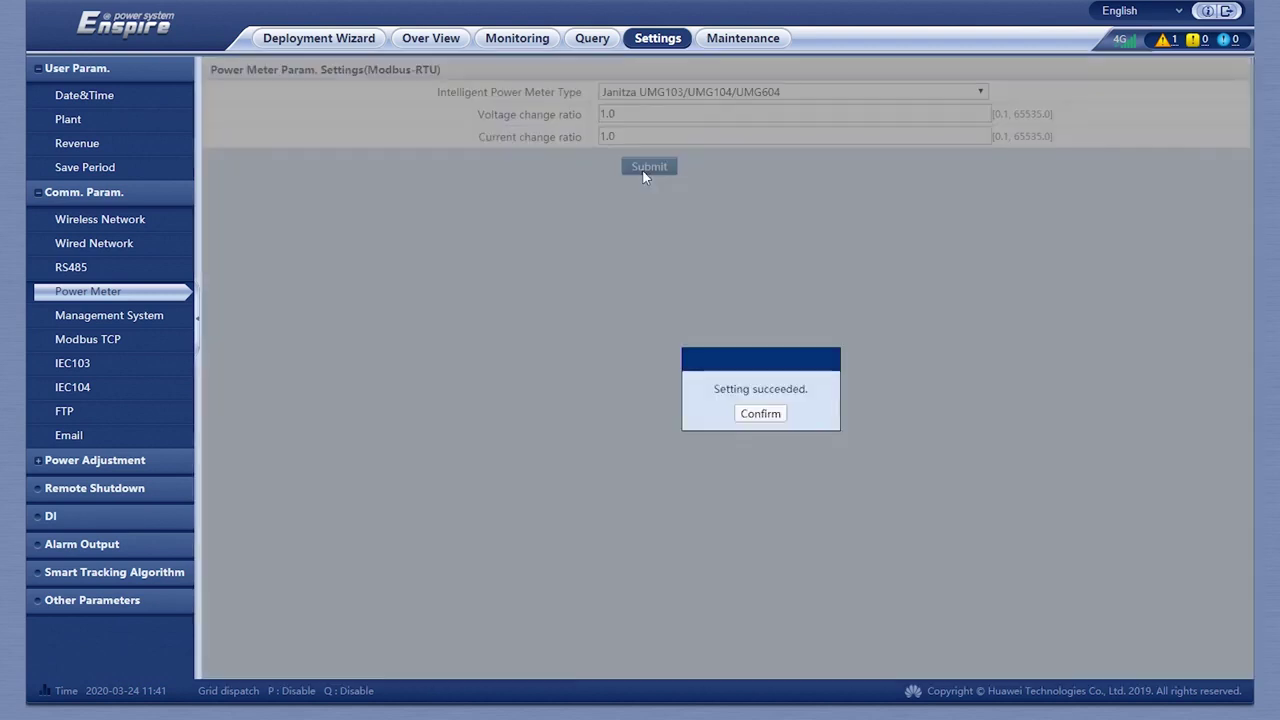
{"action": "left_click", "coordinate": [759, 414]}
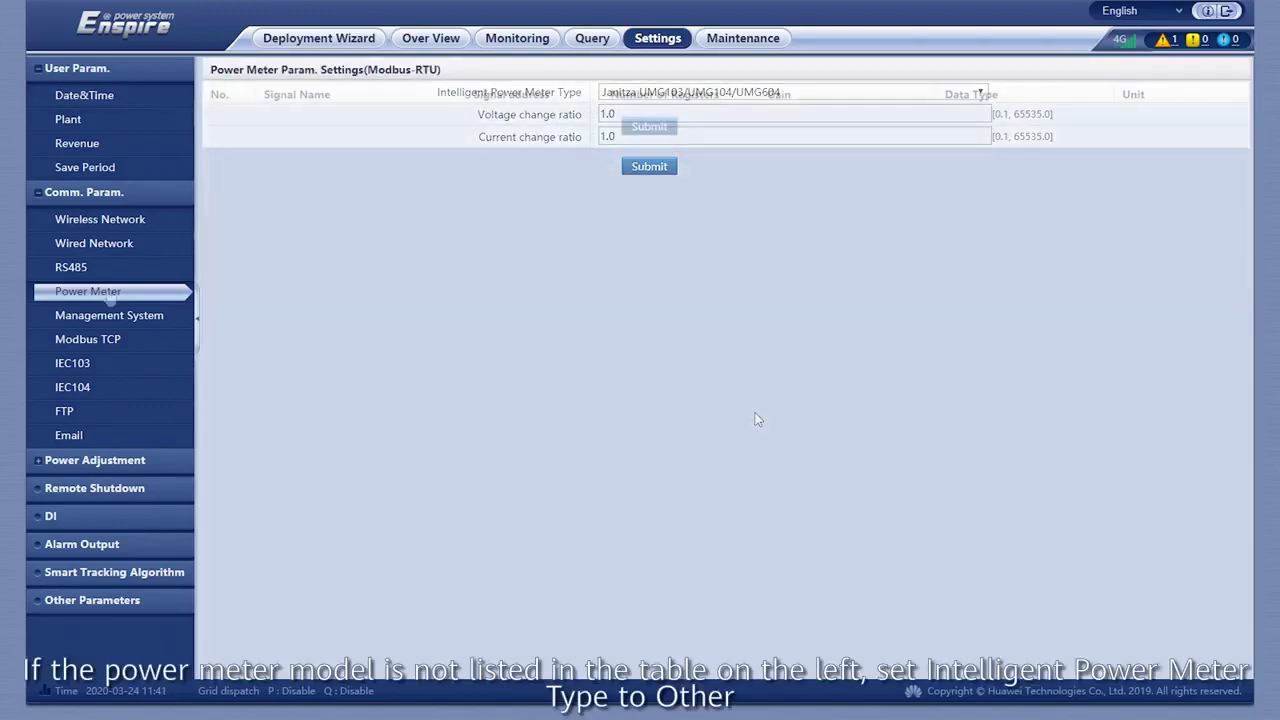
- Set the intelligent power meter type to Other, with holding register 03H, multiple read and MSB+MSB ordering, and submit the parameters
{"action": "left_click", "coordinate": [982, 92]}
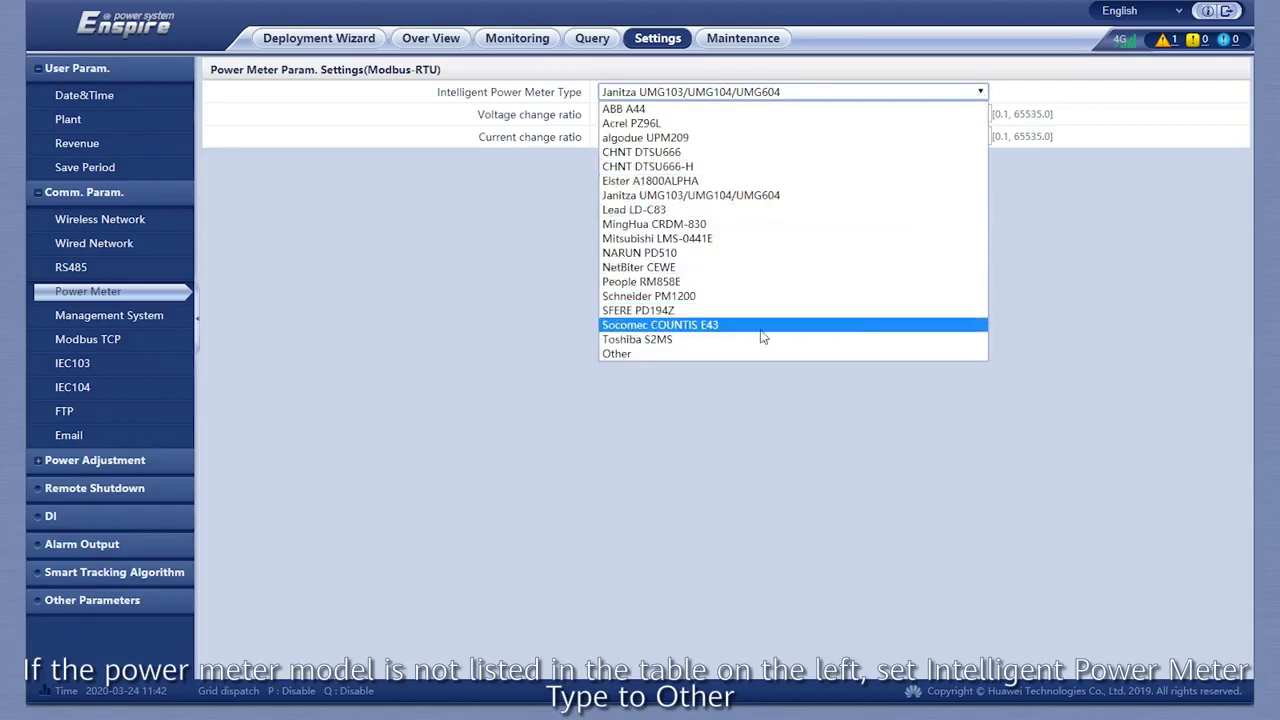
{"action": "left_click", "coordinate": [617, 355]}
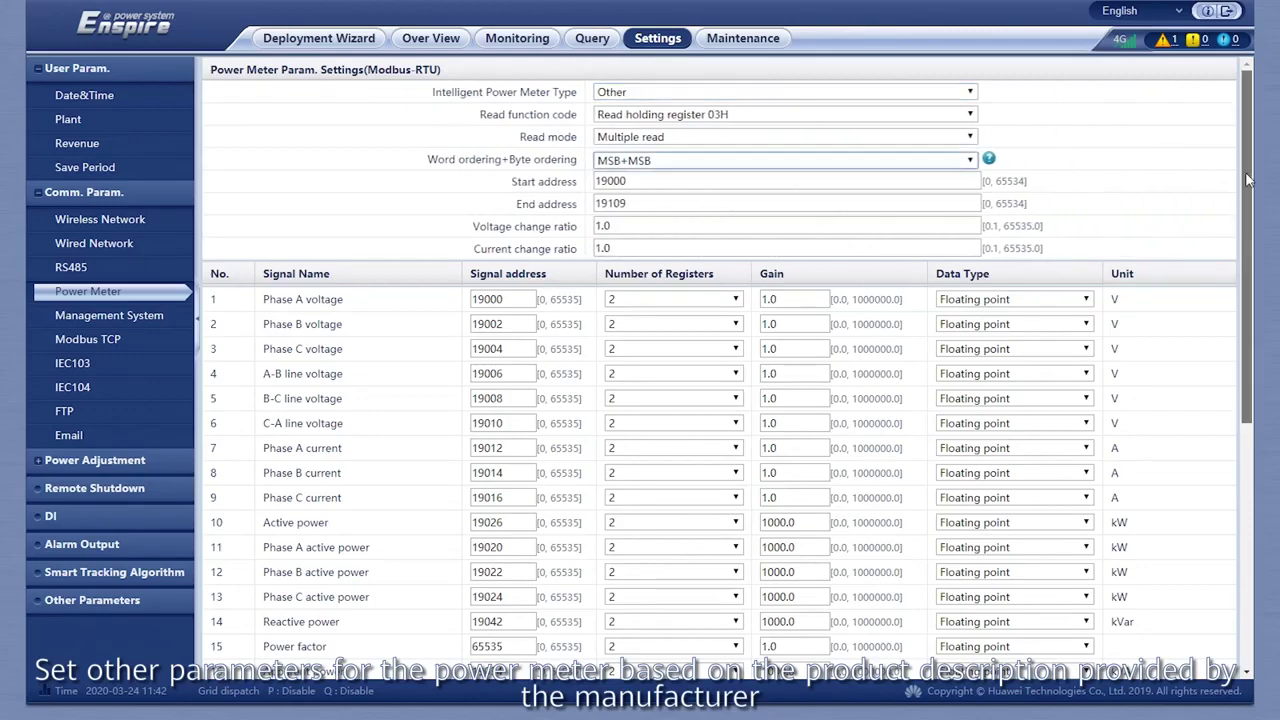
{"action": "left_click_drag", "start_coordinate": [1246, 180], "coordinate": [1259, 425]}
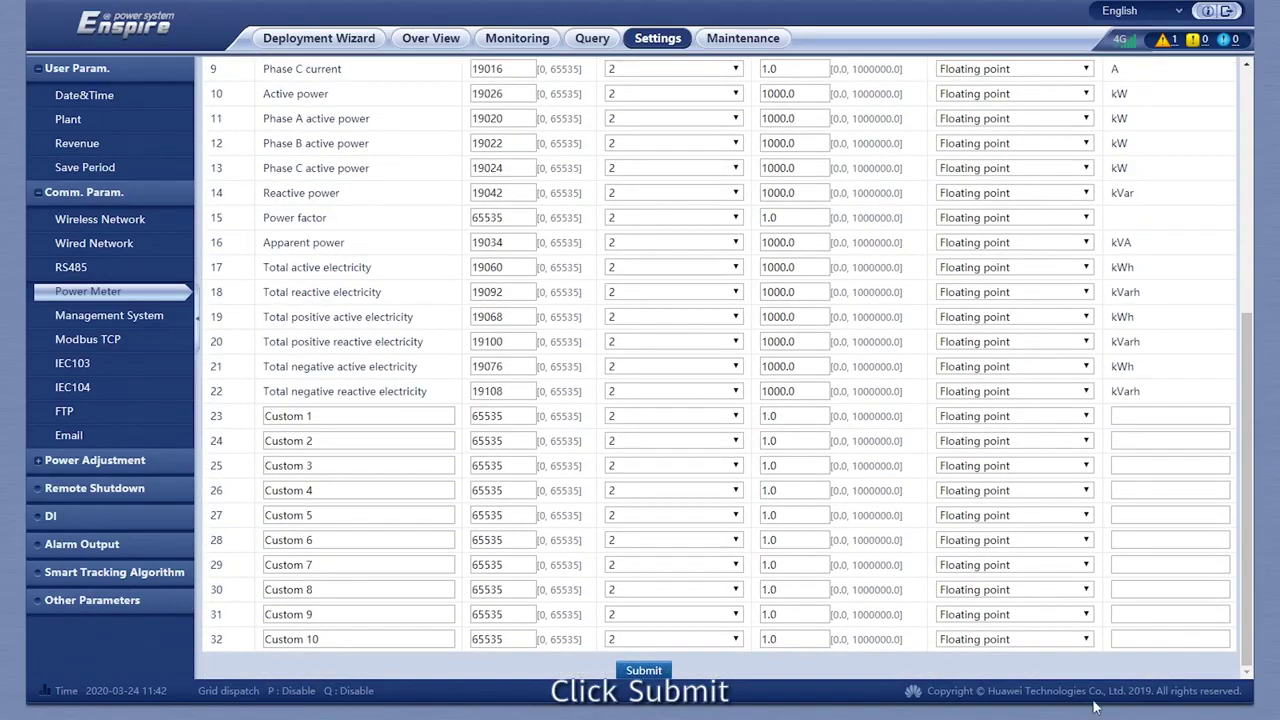
{"action": "left_click", "coordinate": [648, 671]}
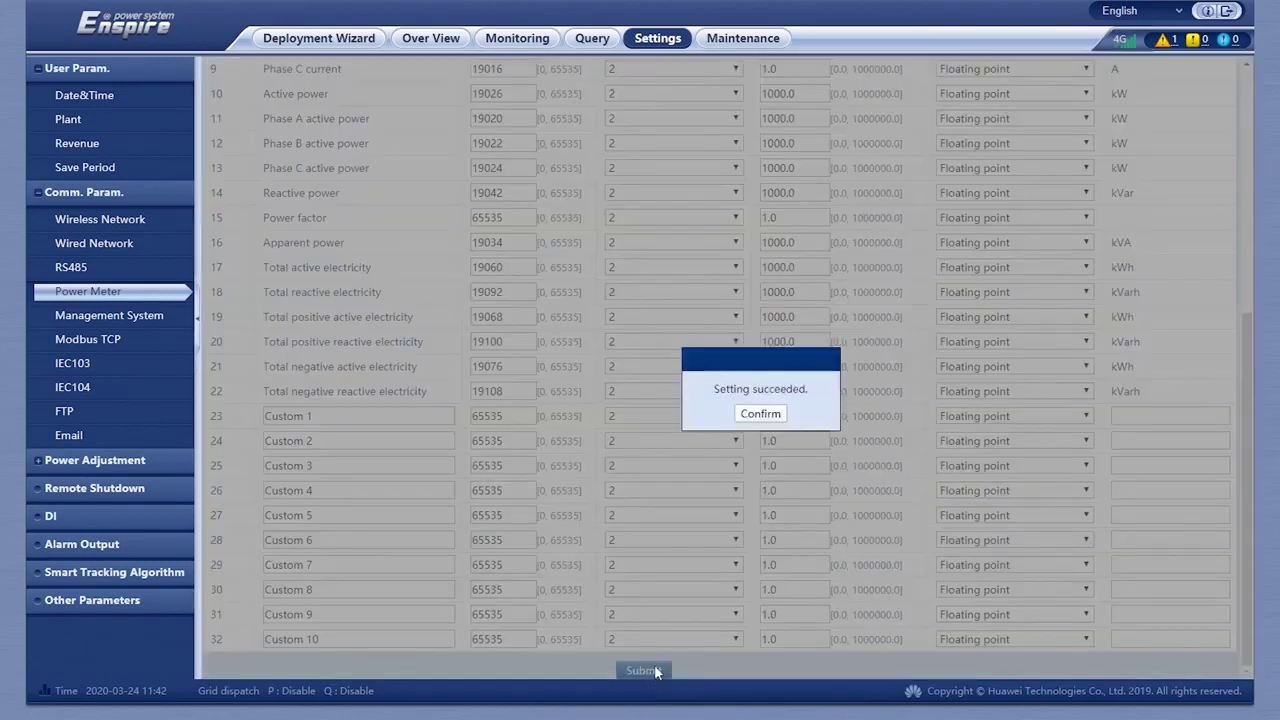
{"action": "left_click", "coordinate": [750, 423]}
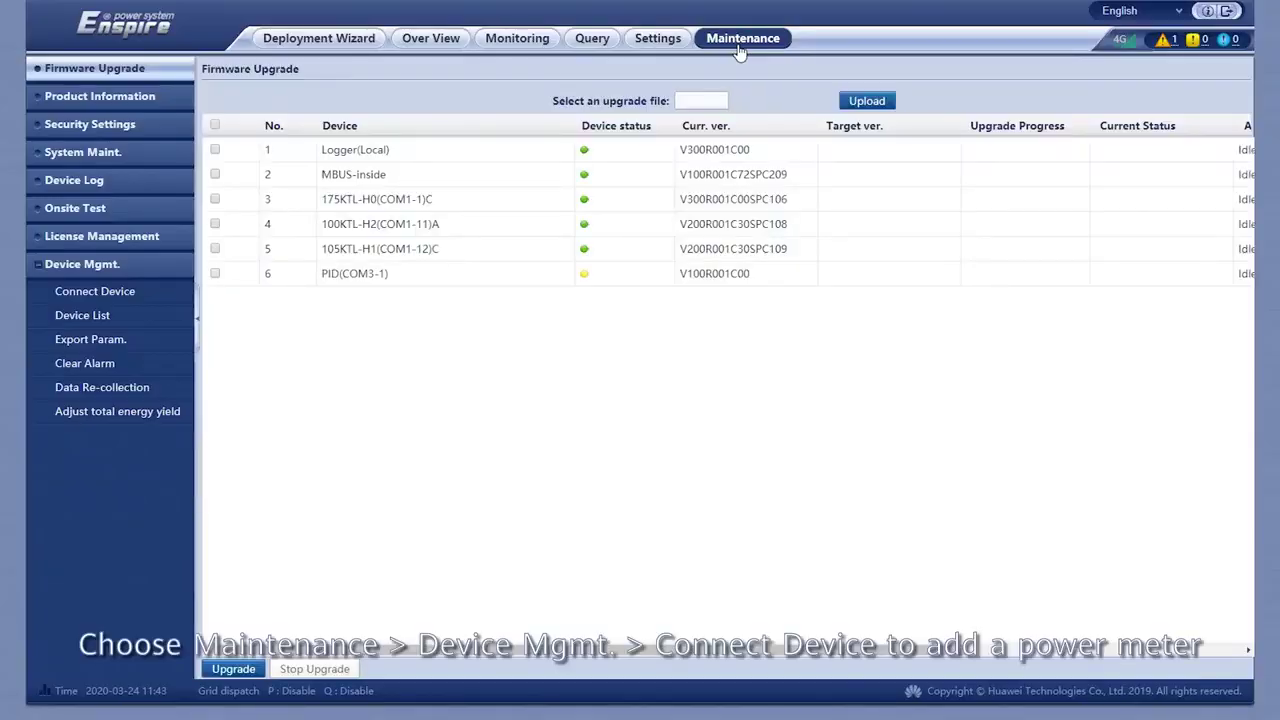
- Add a Power Meter to the connected devices with the Modbus-RTU protocol, port number COM1 and address 1
{"action": "left_click", "coordinate": [103, 294]}
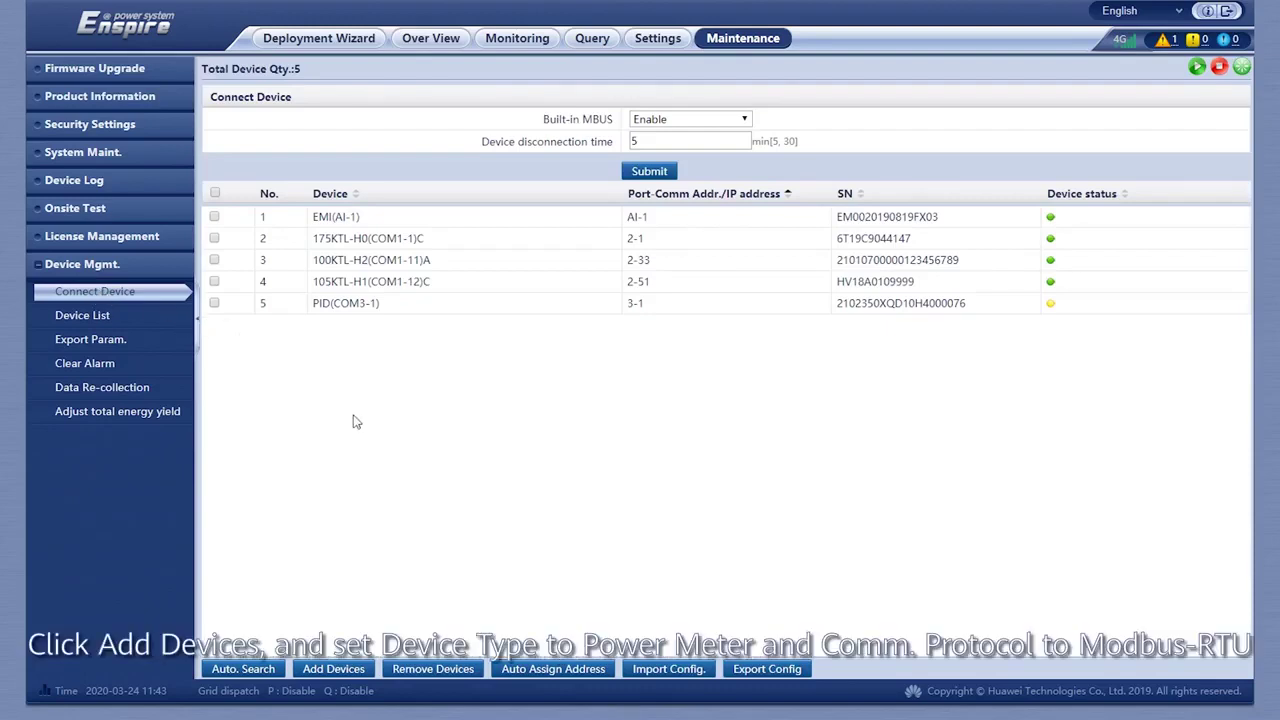
{"action": "left_click", "coordinate": [337, 669]}
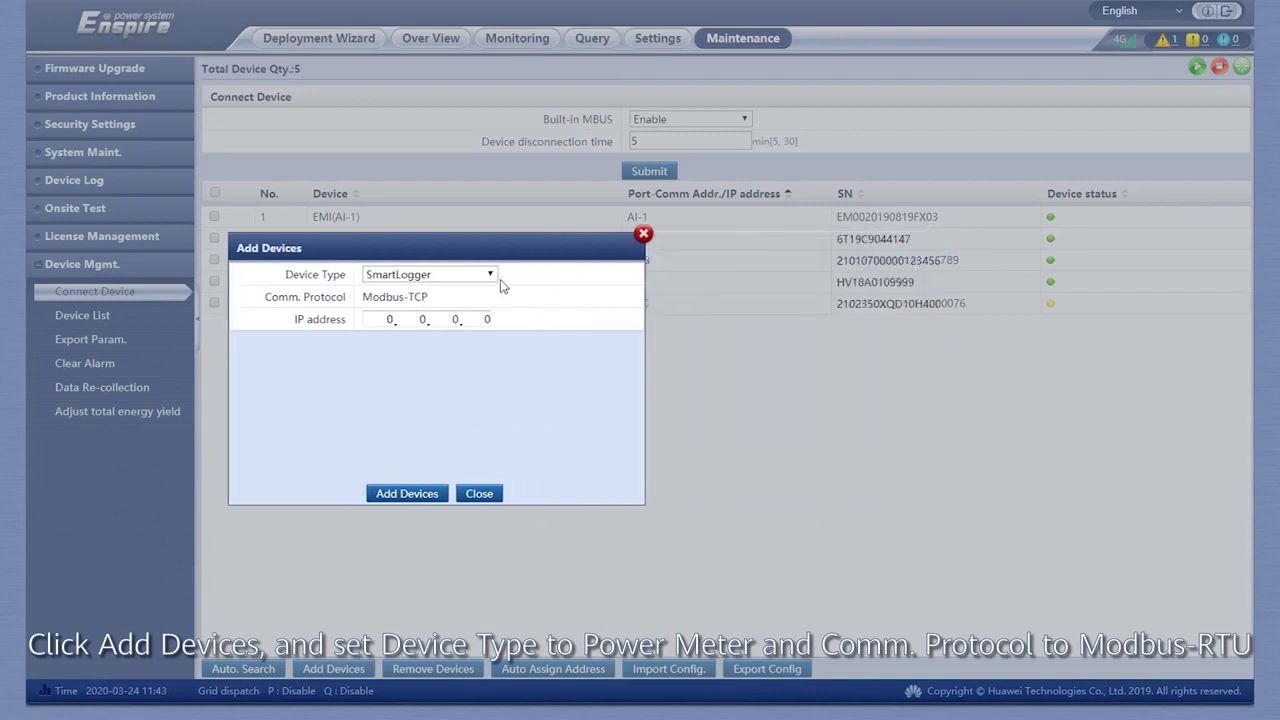
{"action": "left_click", "coordinate": [492, 276]}
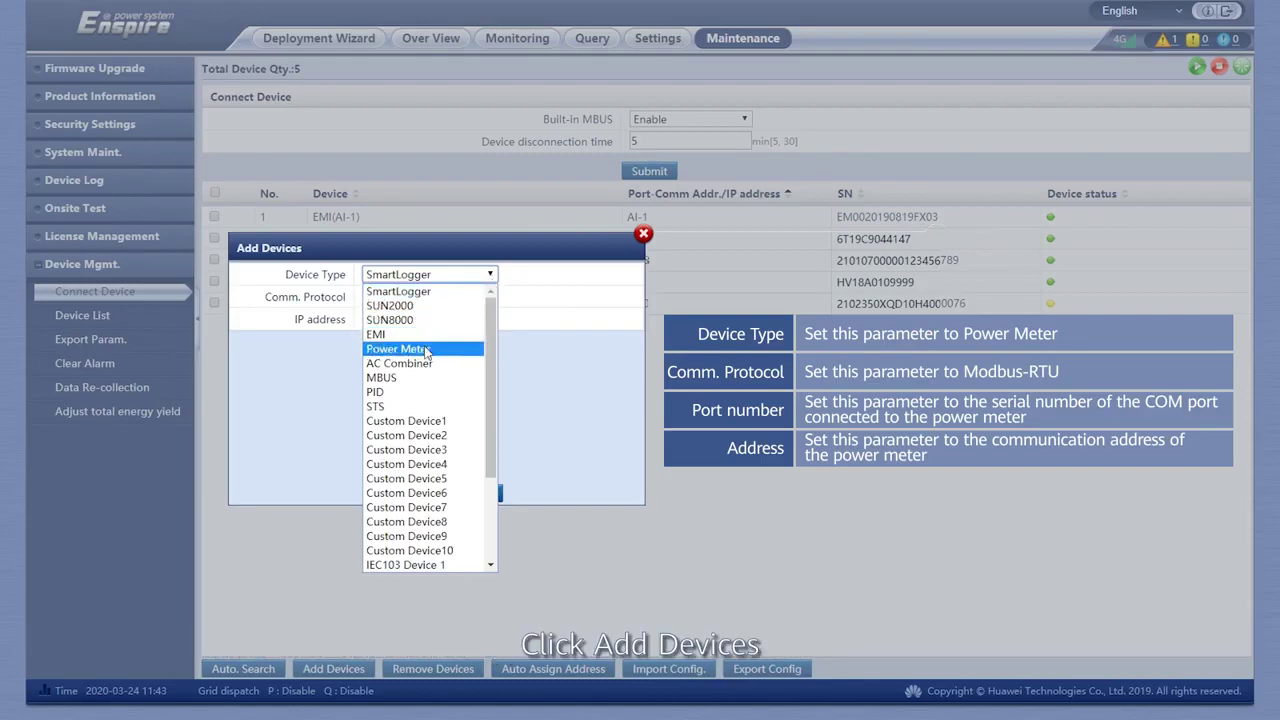
{"action": "left_click", "coordinate": [426, 350]}
{"action": "left_click", "coordinate": [491, 298]}
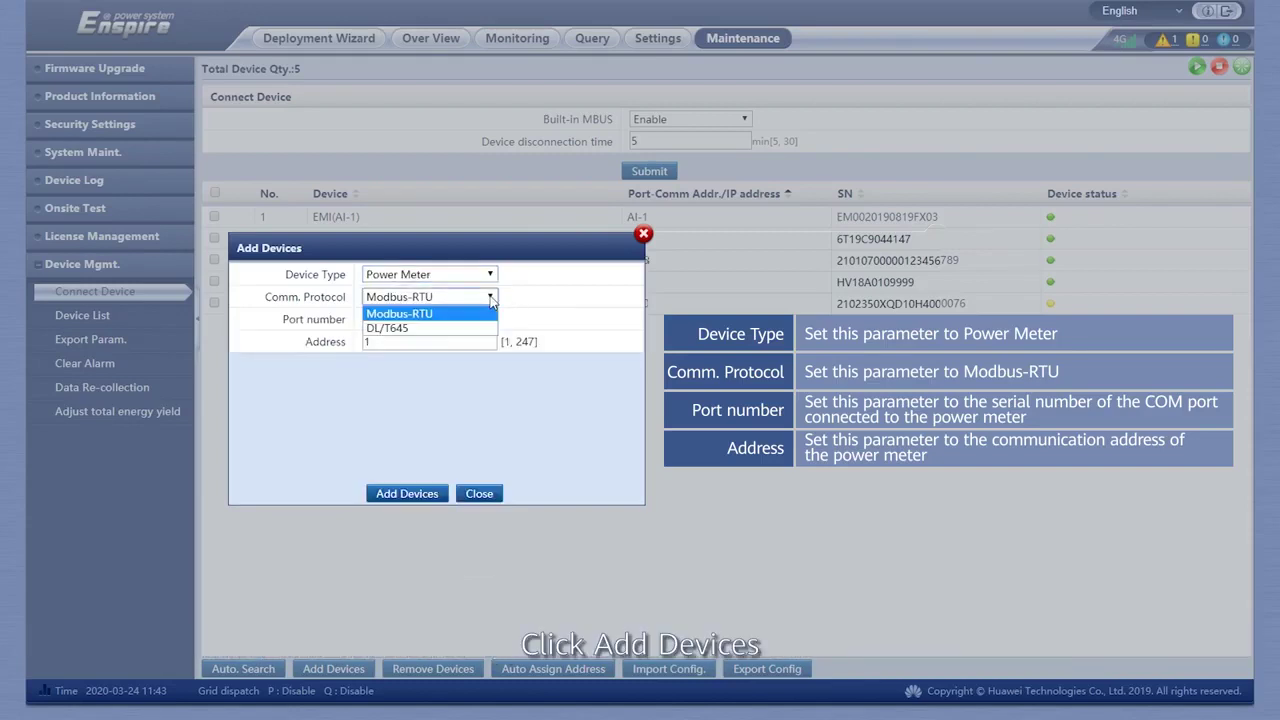
{"action": "left_click", "coordinate": [490, 313]}
{"action": "left_click", "coordinate": [491, 320]}
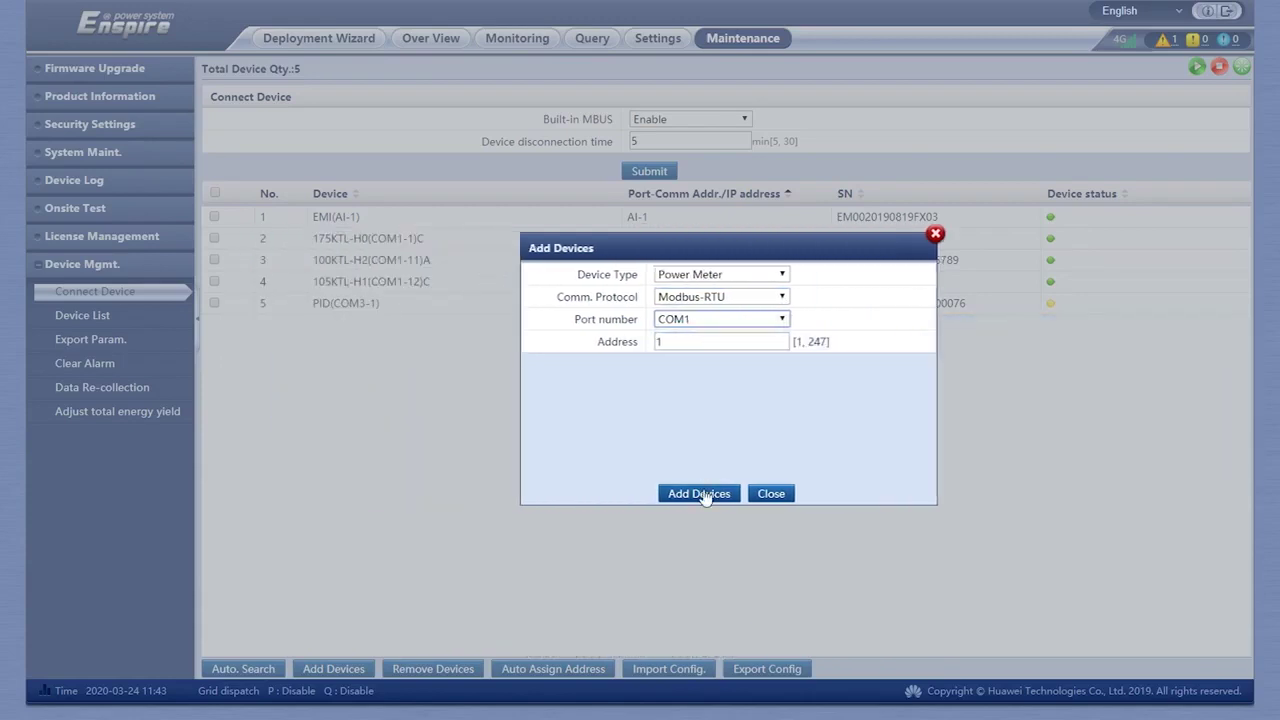
{"action": "left_click", "coordinate": [703, 495]}
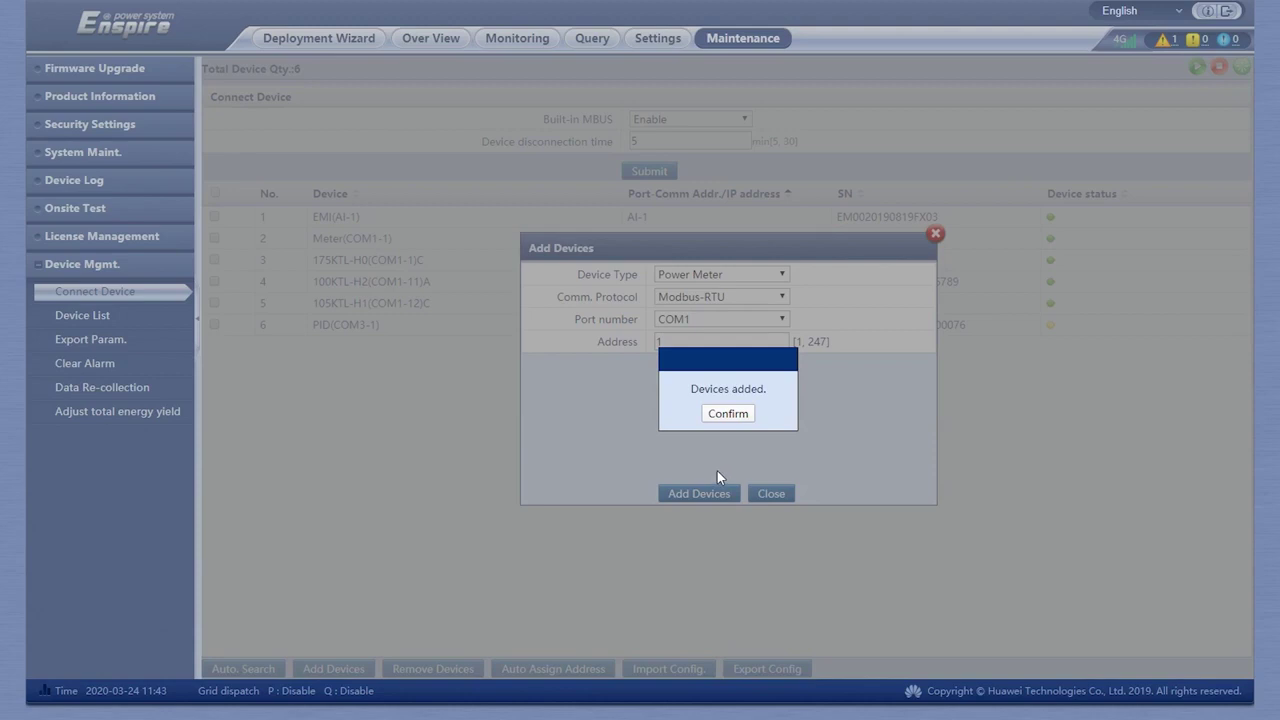
{"action": "left_click", "coordinate": [728, 414]}
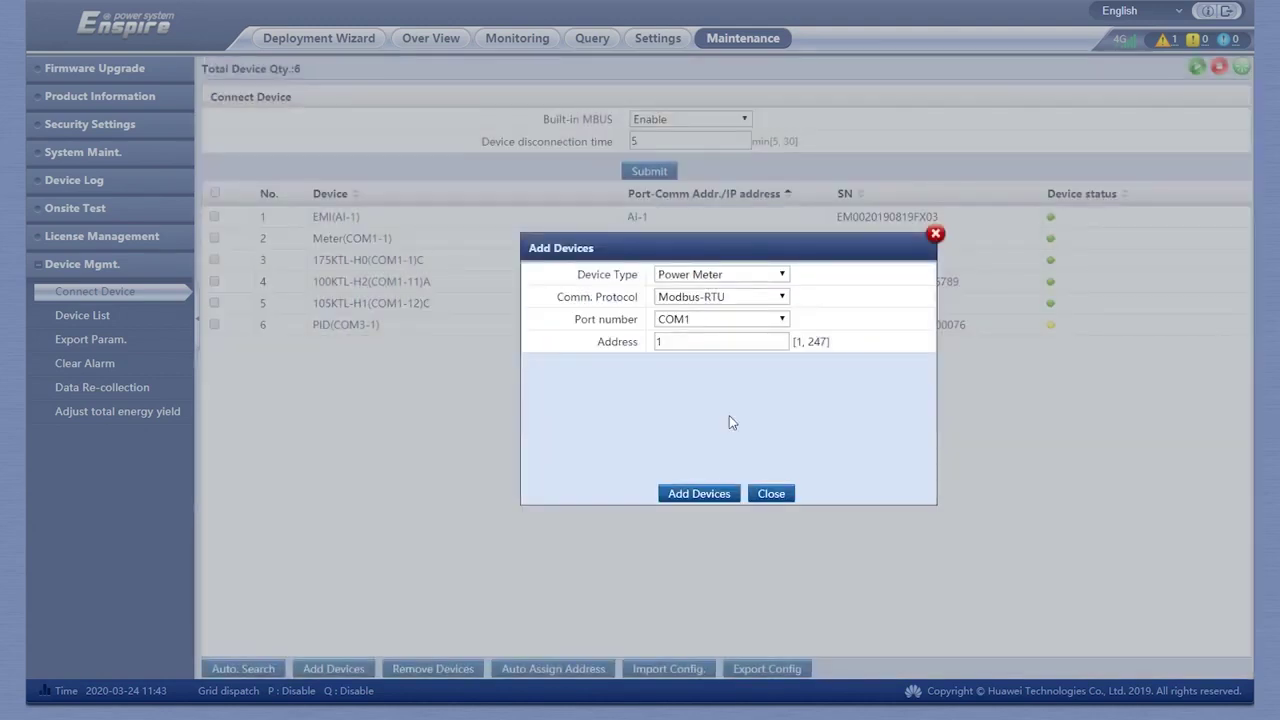
{"action": "left_click", "coordinate": [772, 494]}
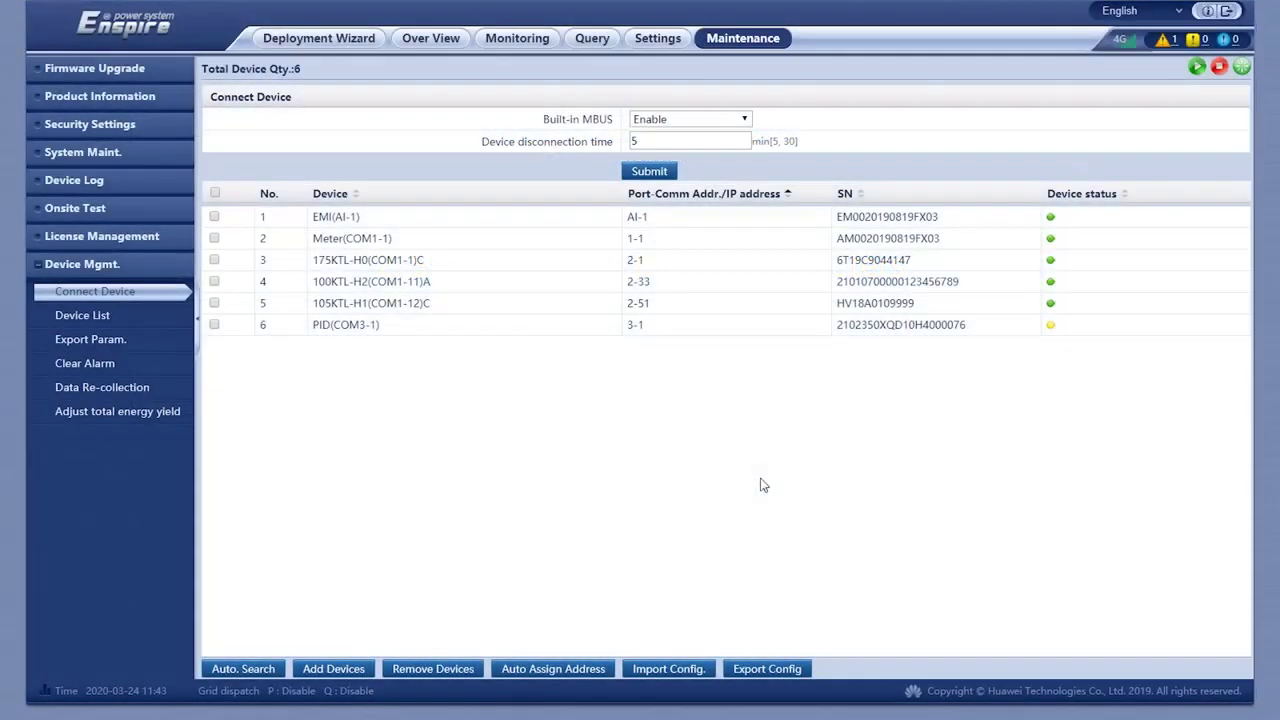
- View the running information of the power meter on COM1 in device monitoring
{"action": "left_click", "coordinate": [517, 38]}
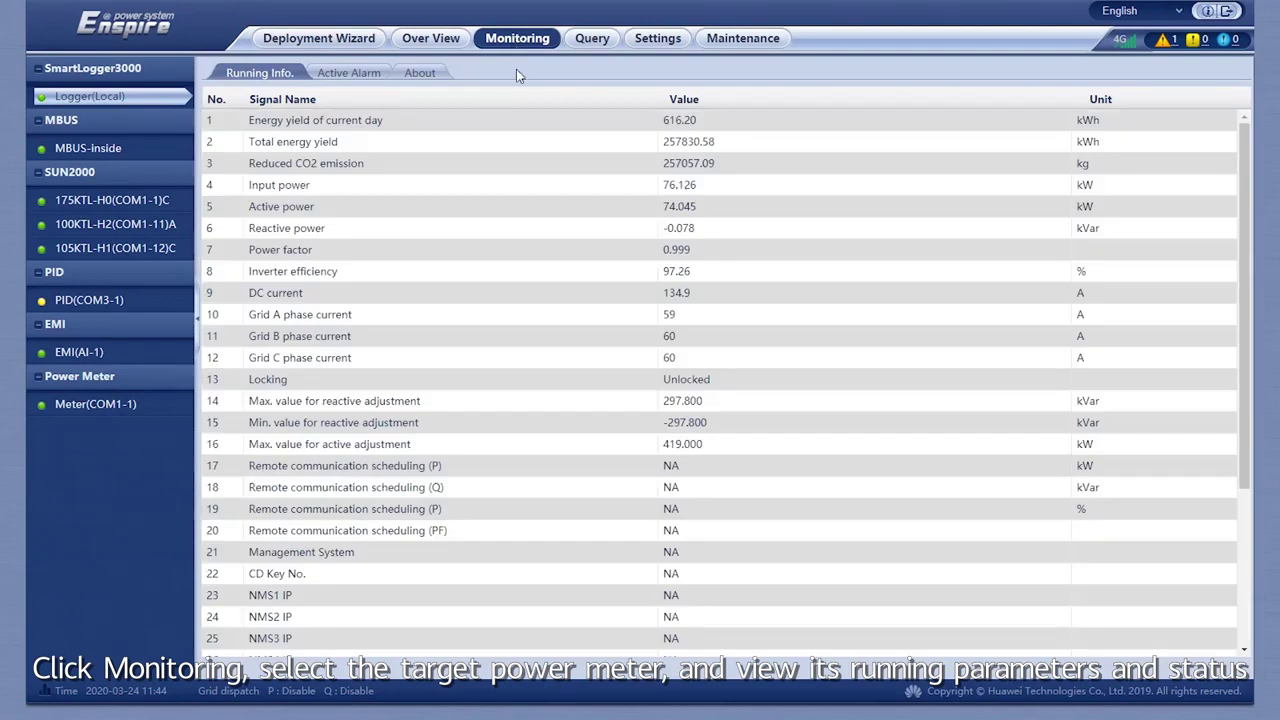
{"action": "left_click", "coordinate": [84, 404]}
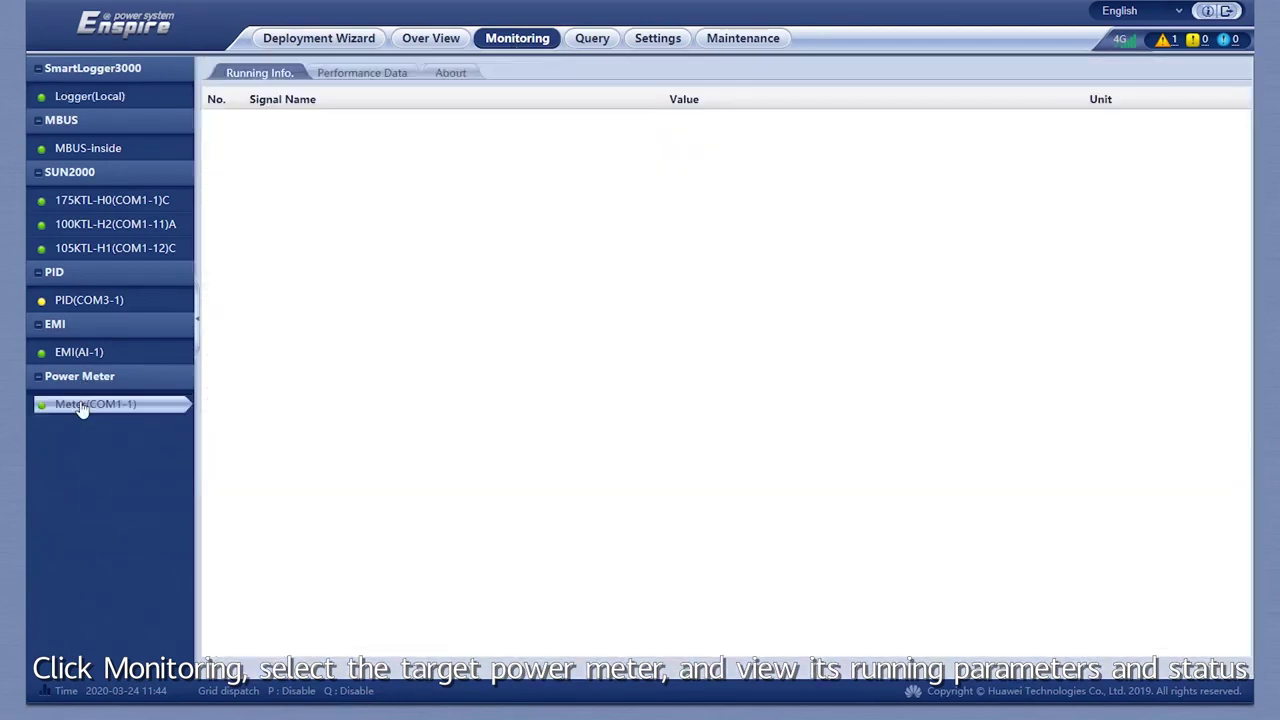